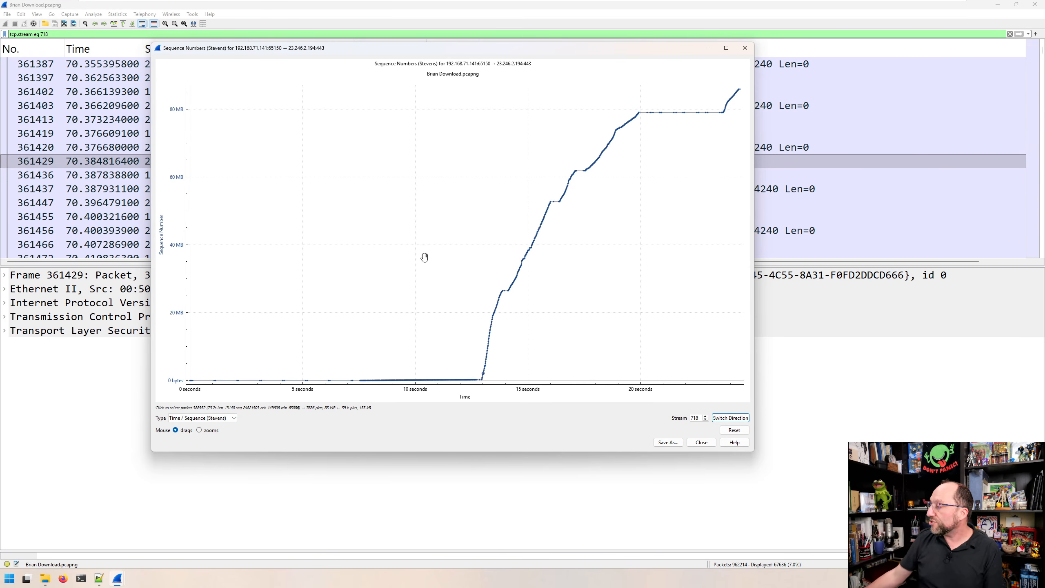
Step: Switch the graph of TCP stream 718 to Window Scaling, examine it, and close the graph window
left_click(233, 418)
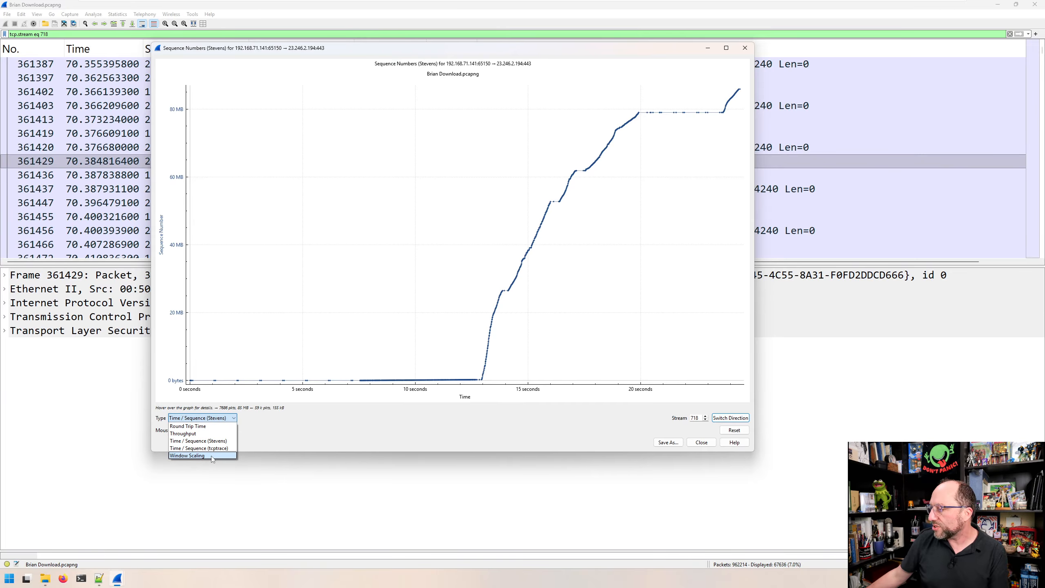
left_click(211, 456)
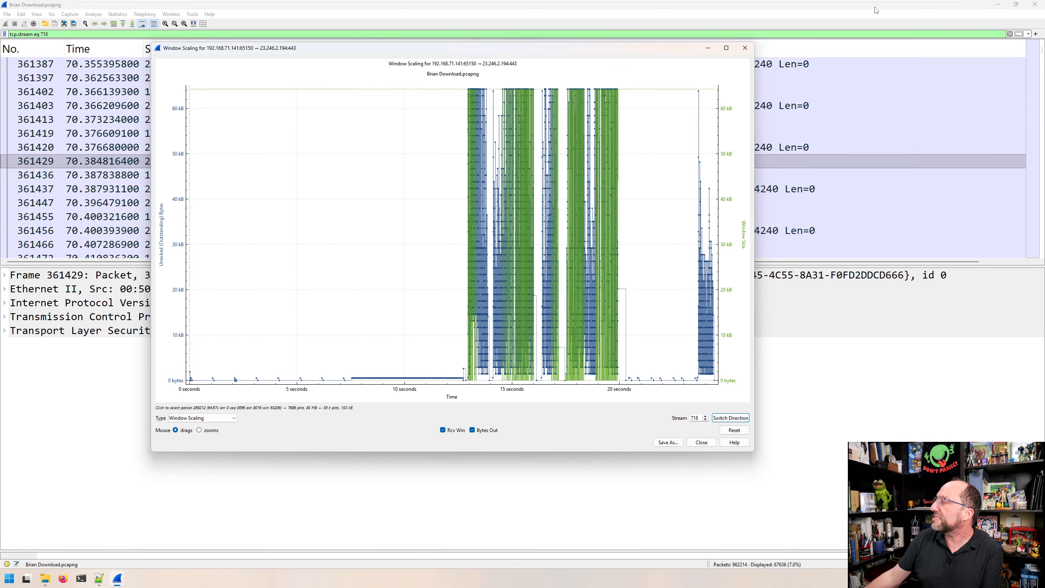
left_click(744, 47)
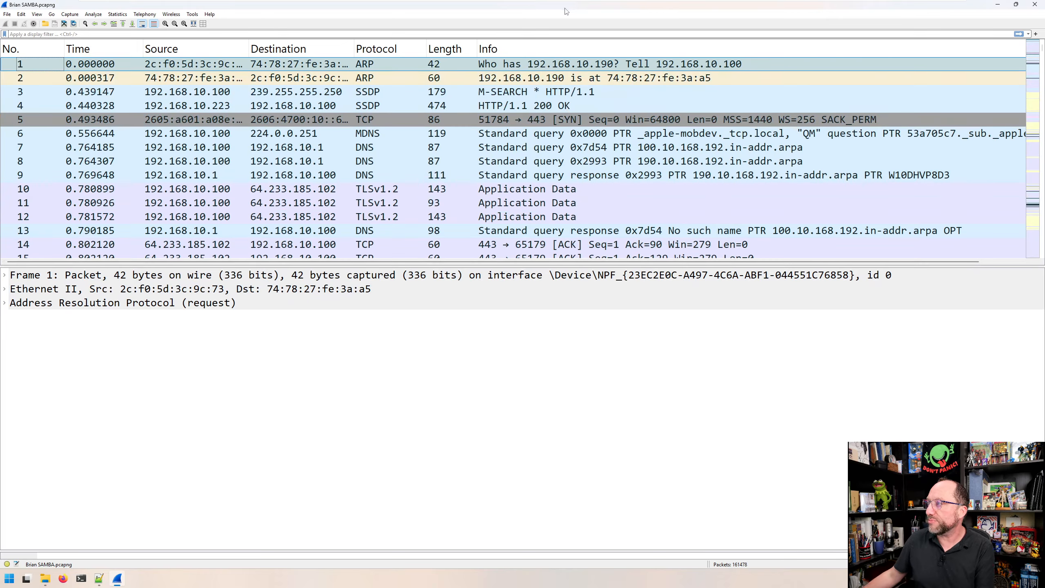
Step: Open the SMB2 service response time statistics, examine the GetInfo and Read procedures, and close the window
left_click(117, 14)
mouse_move(222, 96)
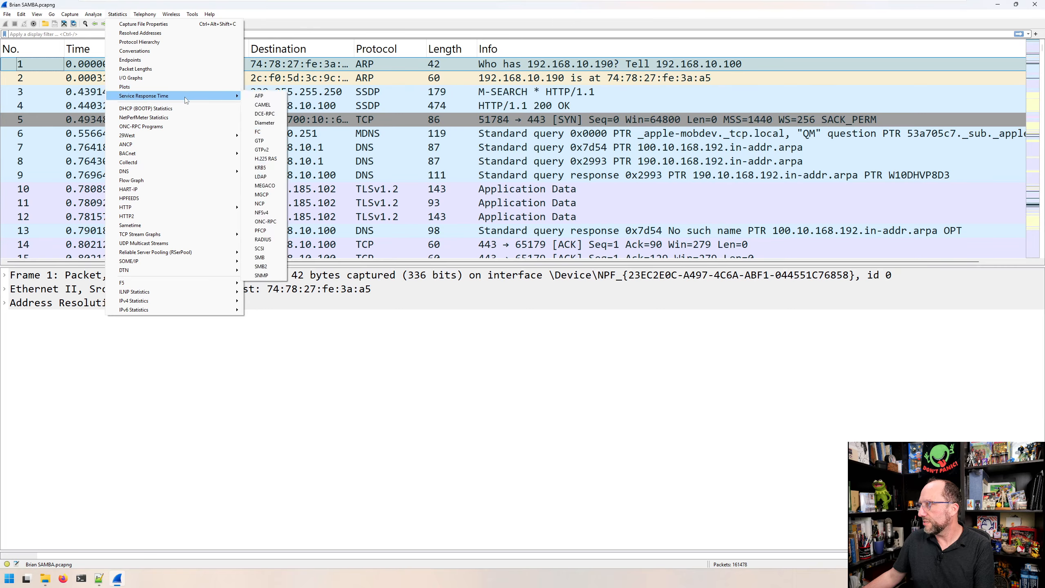
left_click(261, 267)
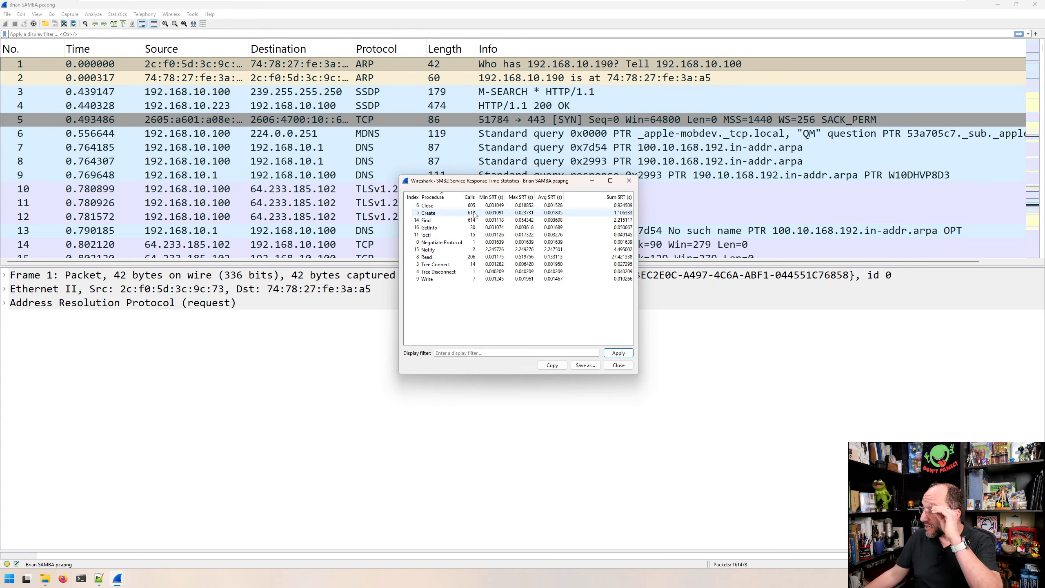
left_click(473, 228)
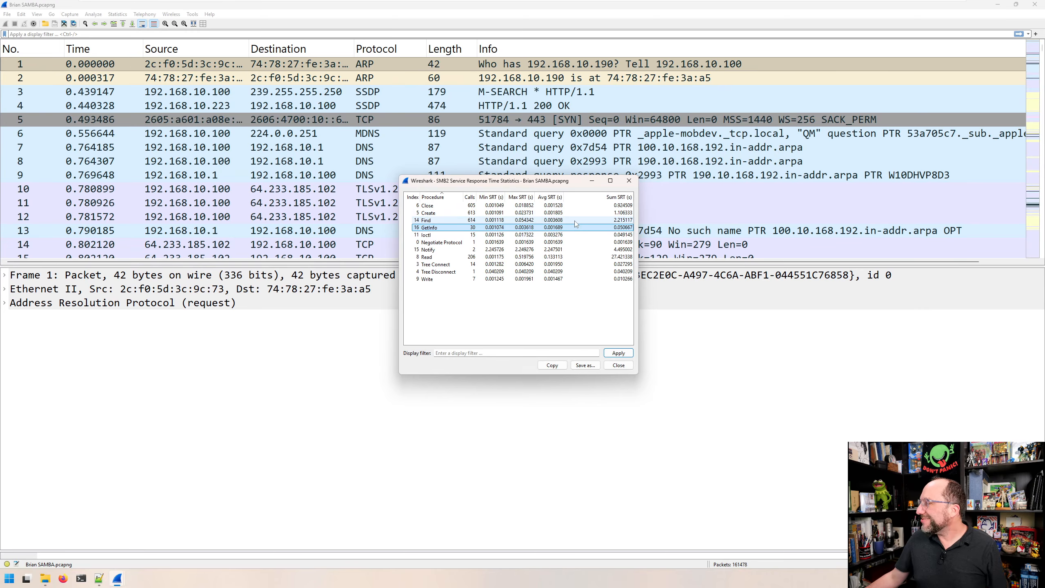
left_click(509, 257)
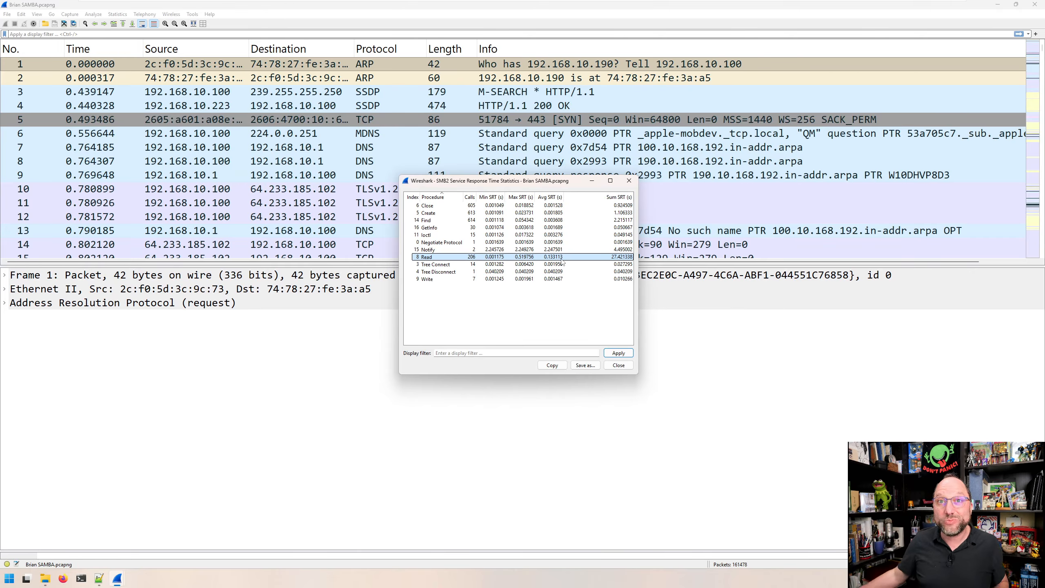
left_click(628, 181)
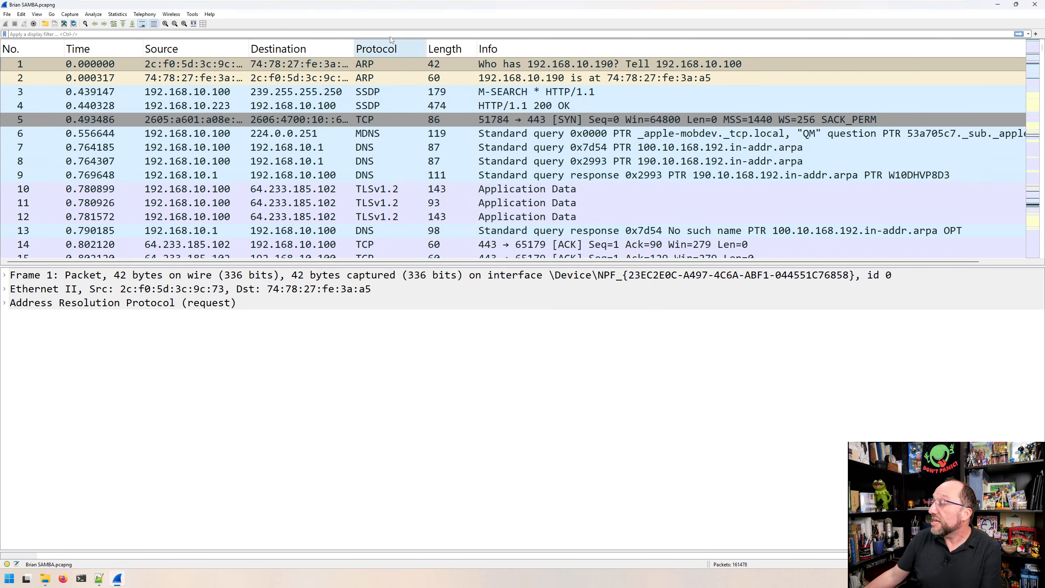
Step: Open the DNS query-response statistics for the capture and examine the Answered (ms) row under Servicing
left_click(117, 15)
mouse_move(191, 174)
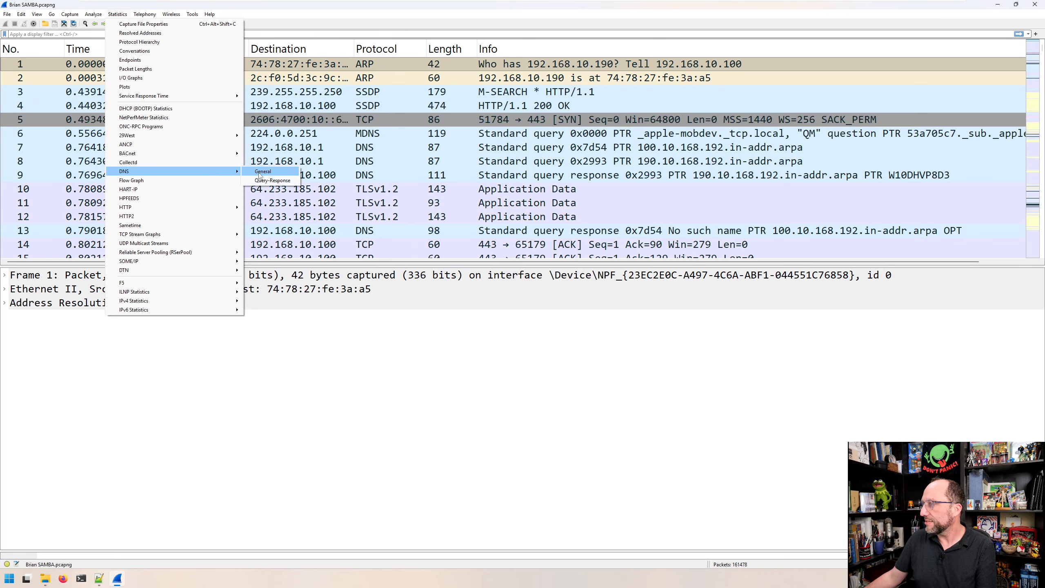
left_click(278, 181)
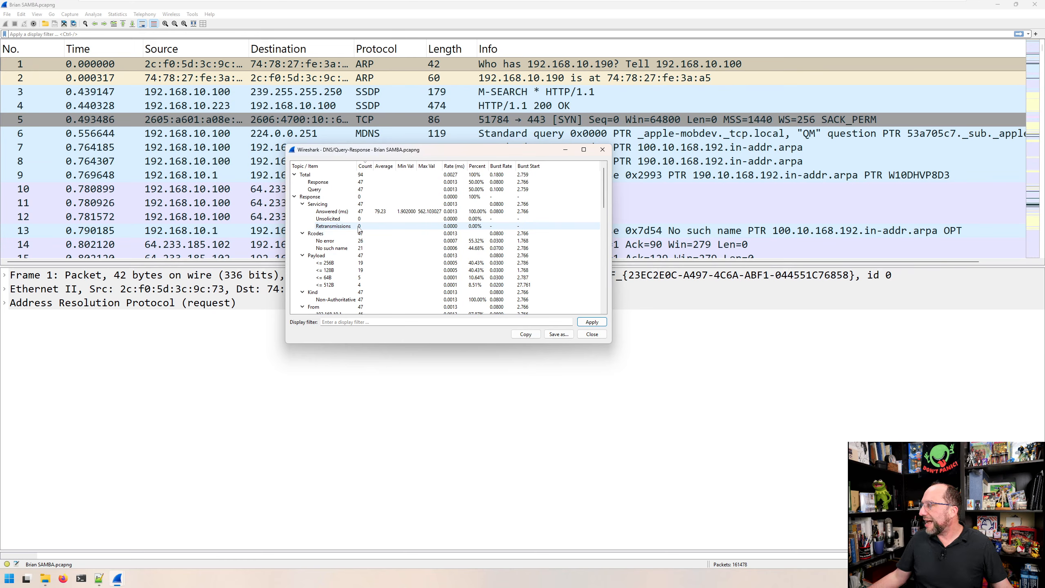
left_click(366, 212)
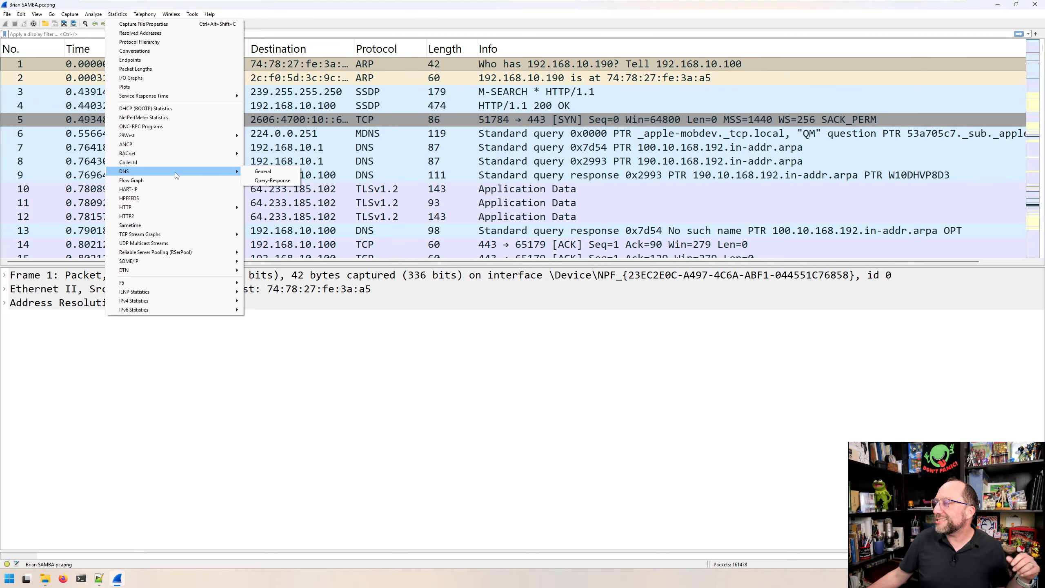
left_click(372, 4)
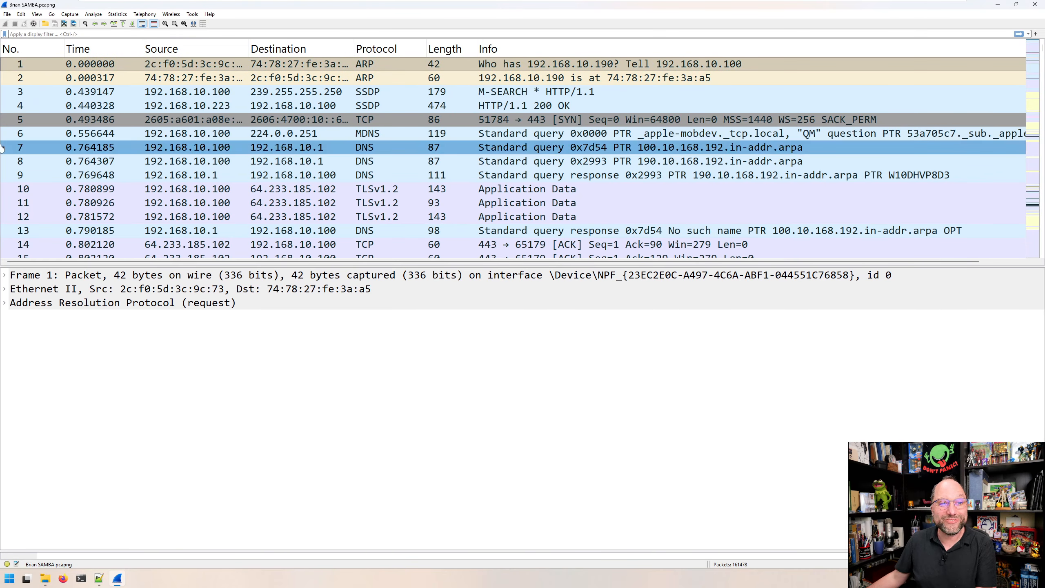
Step: Open the VxLAN-wL3VNI capture file from the Documents folder
left_click(997, 4)
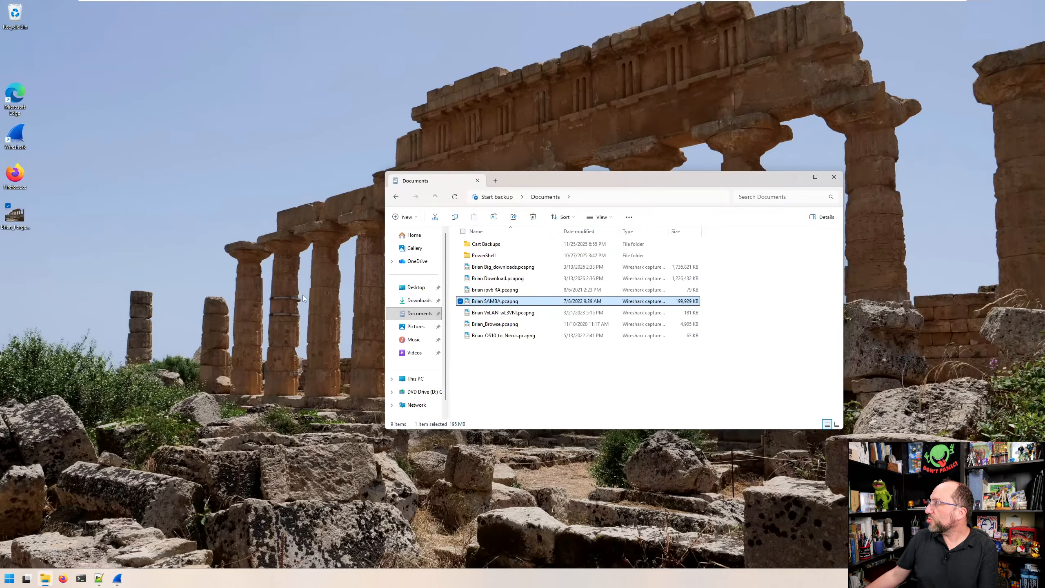
double_click(531, 314)
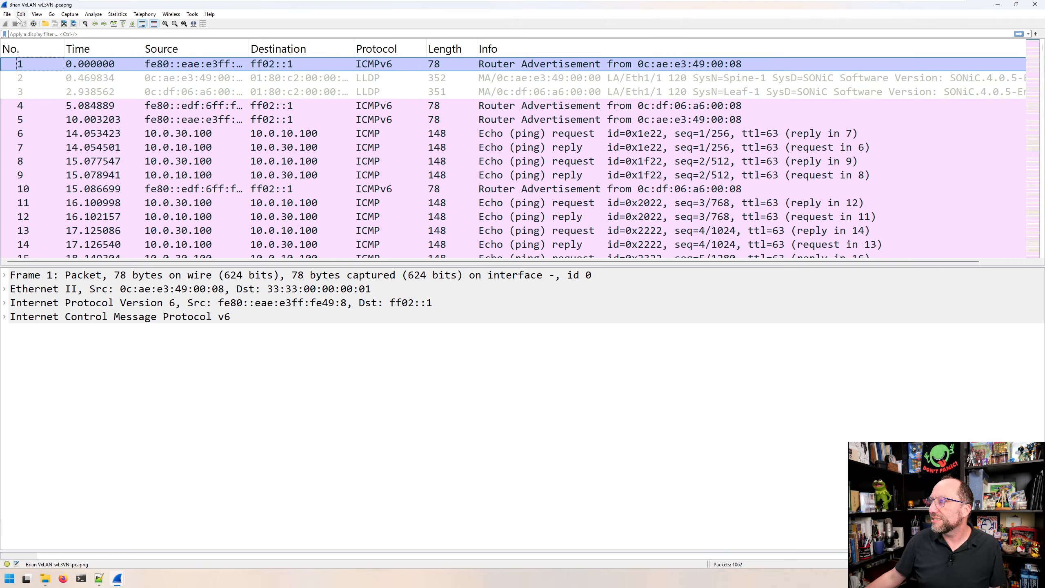
Step: Set the preferences layout to panes 1 and 2 stacked beside a full-height pane 3, with Packet Diagram in pane 3
left_click(21, 14)
left_click(56, 247)
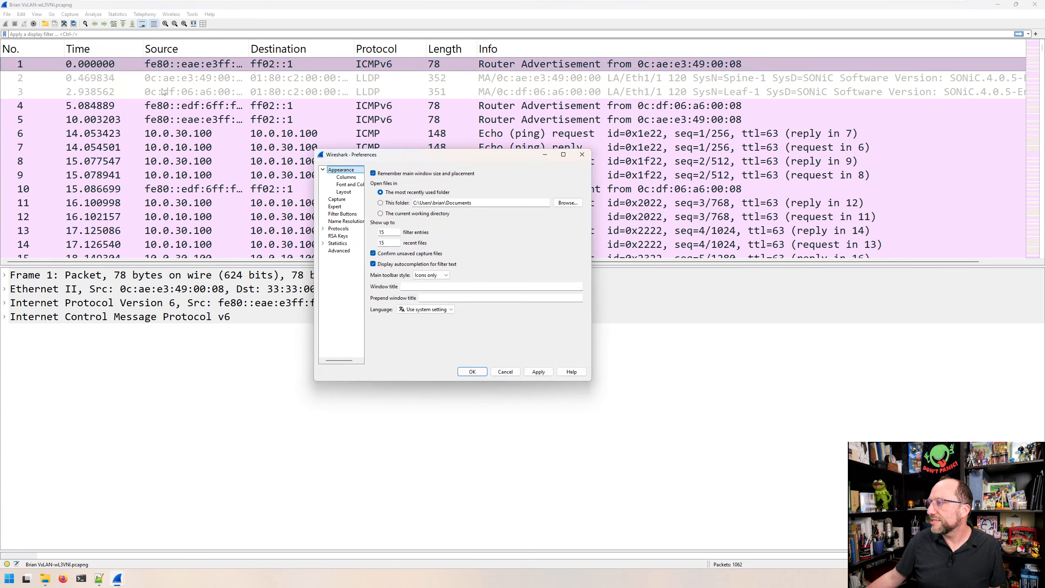
left_click(344, 191)
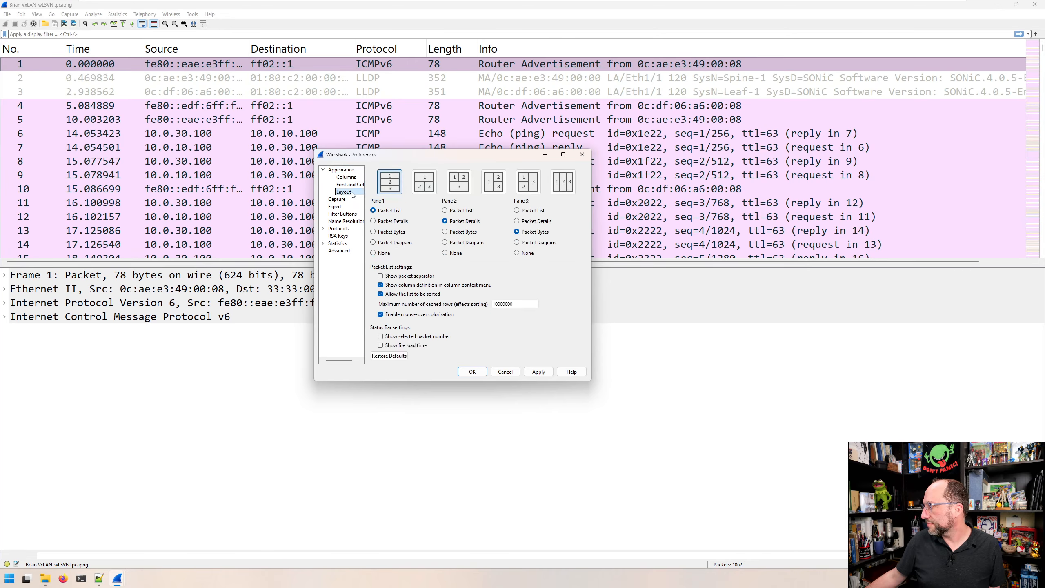
left_click(531, 183)
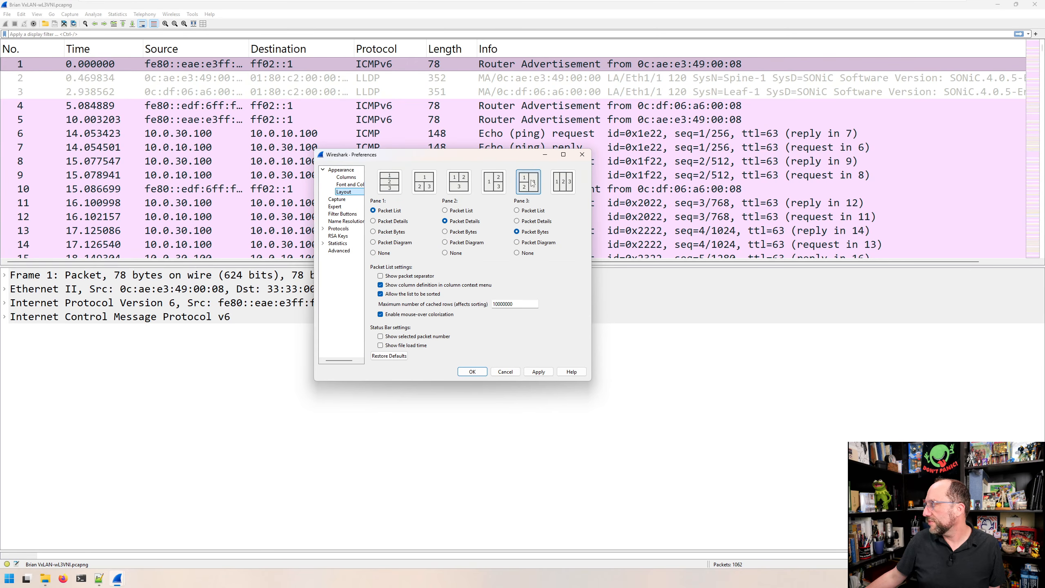
left_click(530, 242)
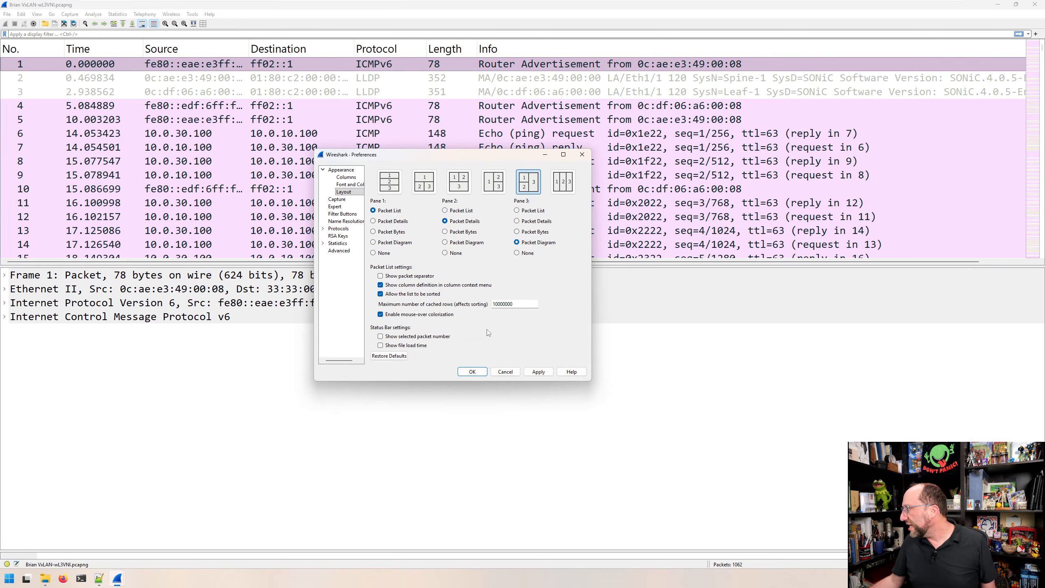
left_click(481, 372)
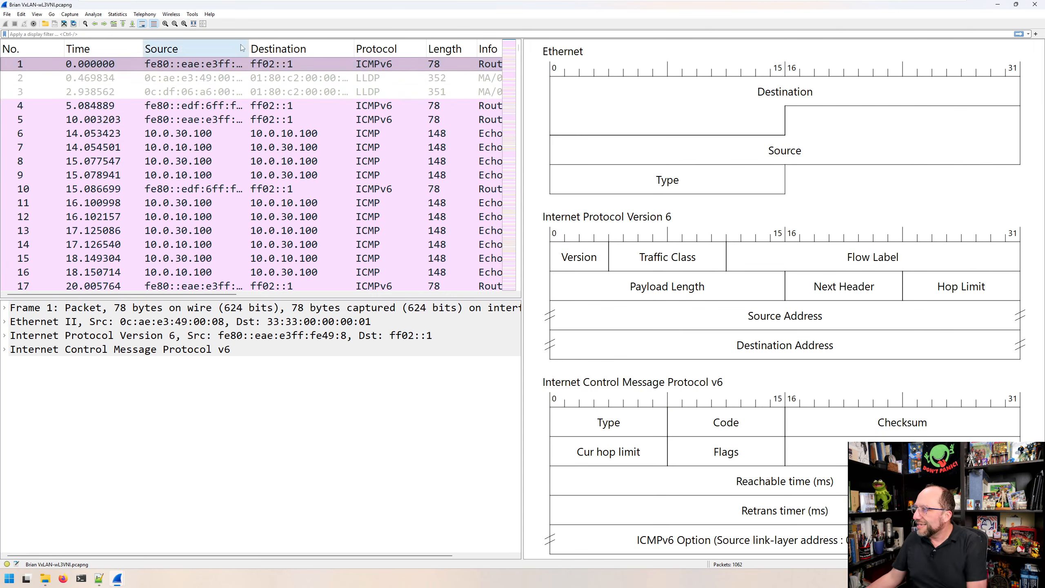
Step: Filter the capture with vxlan and select packet 7
type("vxlan")
key("Return")
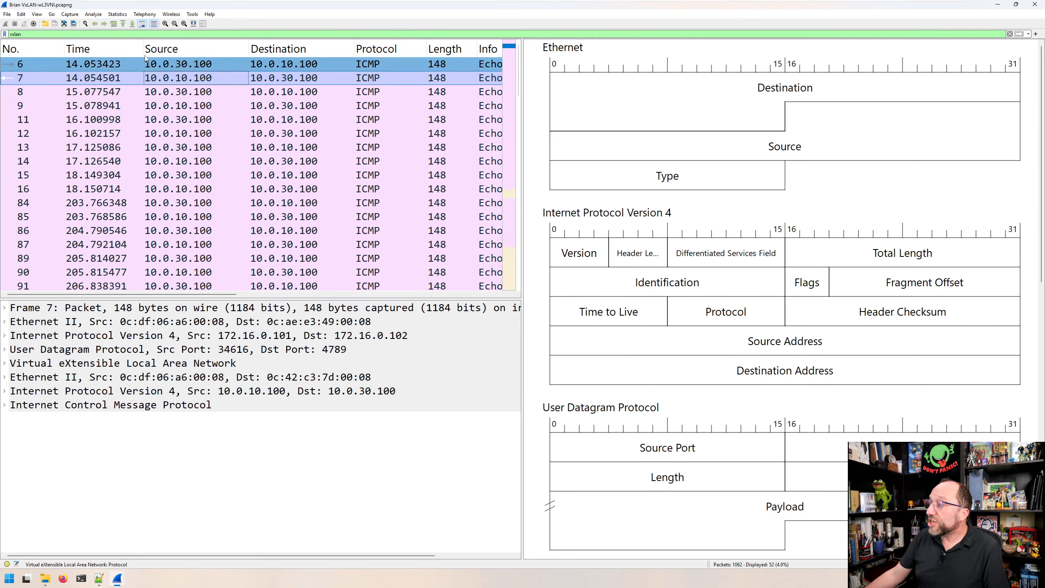
left_click(137, 80)
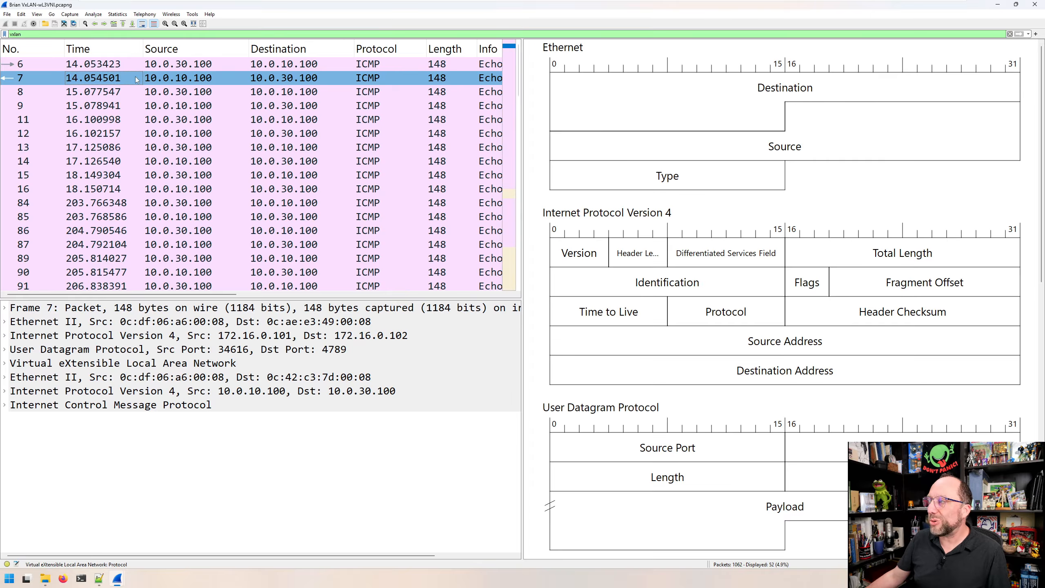
Step: Inspect the outer Ethernet Destination, Source and Type fields and the IPv4 Version and Time to Live fields in the packet diagram
left_click(713, 99)
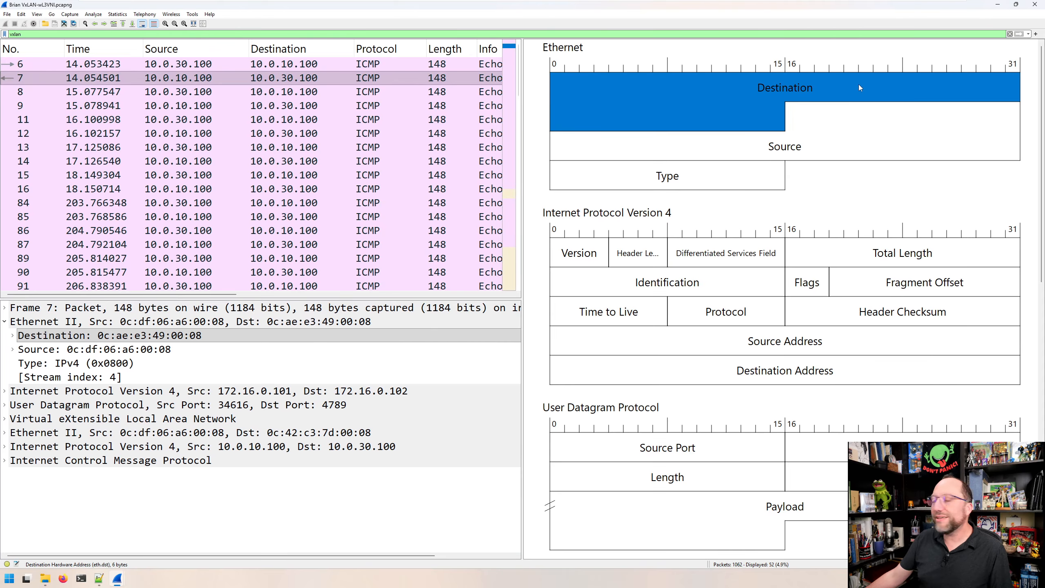
left_click(788, 119)
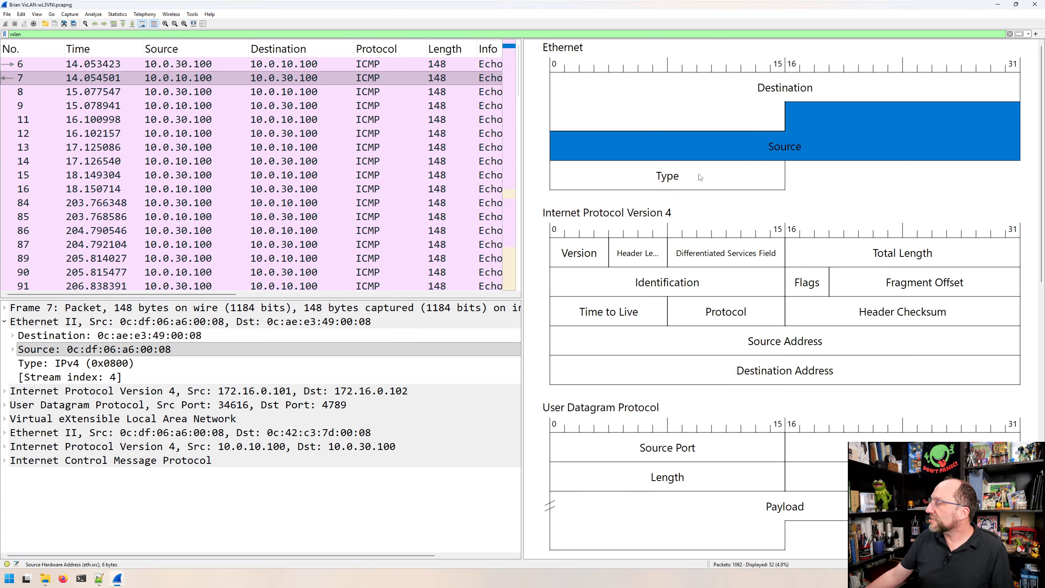
left_click(699, 175)
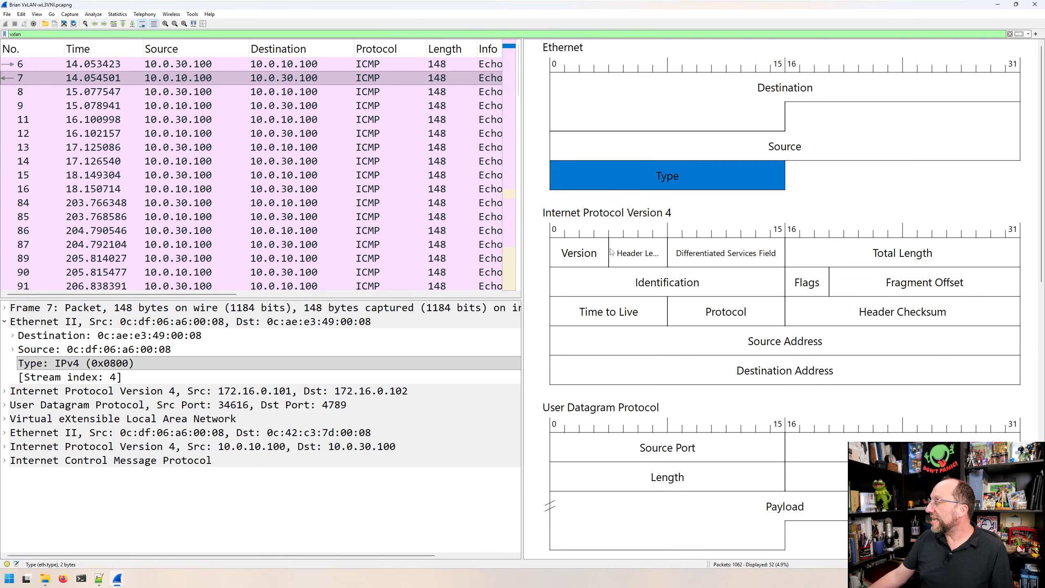
left_click(595, 256)
left_click(631, 319)
Step: Inspect the Source Port and Payload fields of the User Datagram Protocol header in the packet diagram
scroll(665, 361, "down", 3)
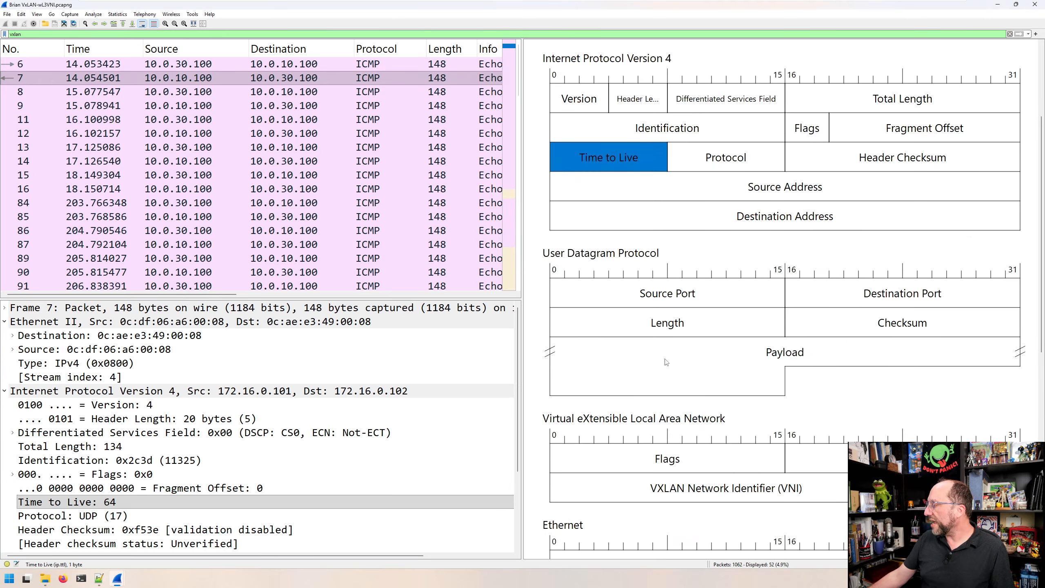
left_click(640, 304)
left_click(643, 345)
Step: Inspect the VXLAN header's Flags, Group Policy ID, VXLAN Network Identifier and Reserved fields in the packet diagram
scroll(658, 344, "down", 3)
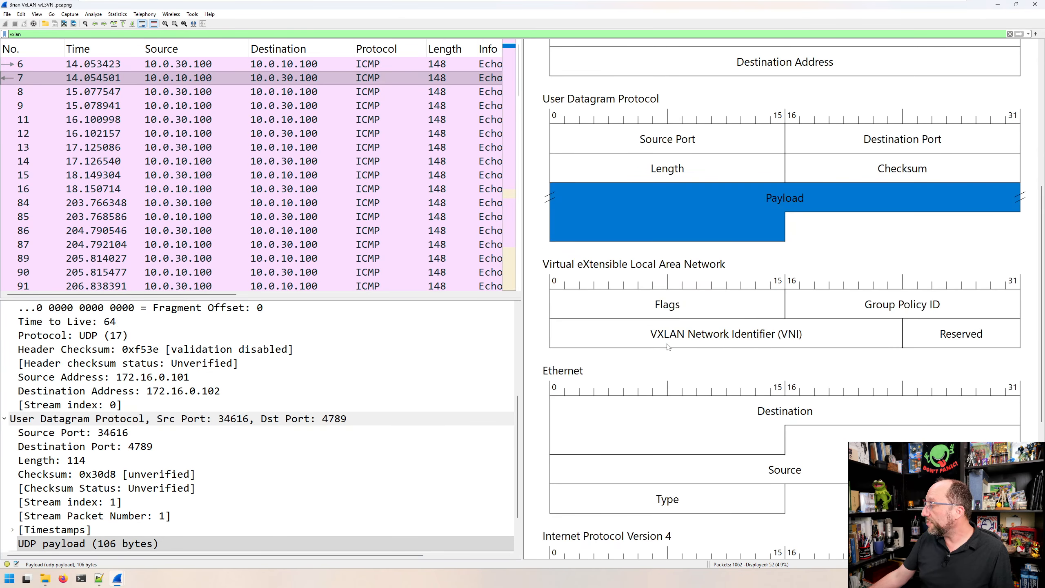
left_click(624, 316)
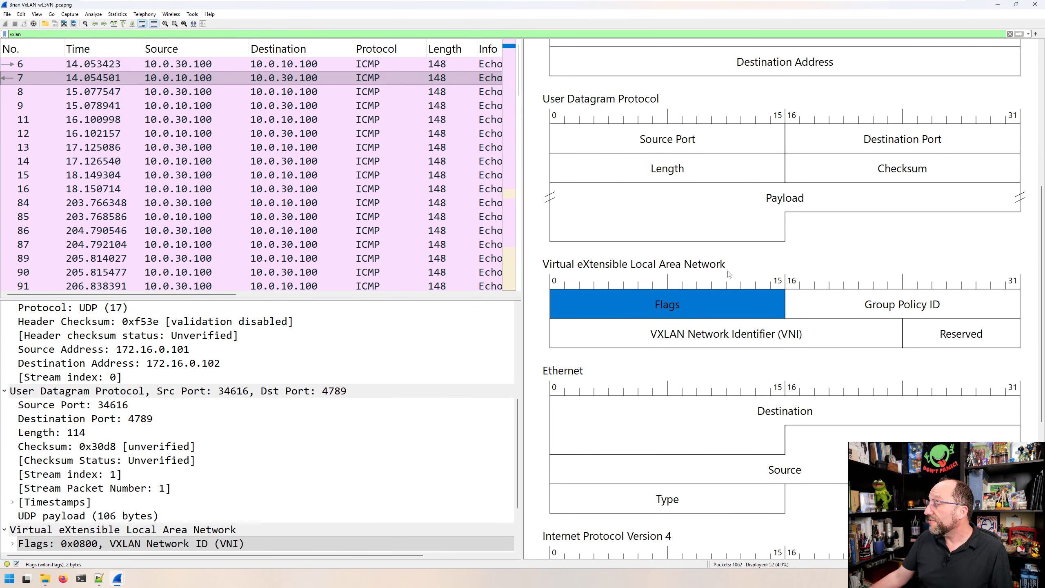
left_click(834, 306)
left_click(872, 330)
left_click(927, 327)
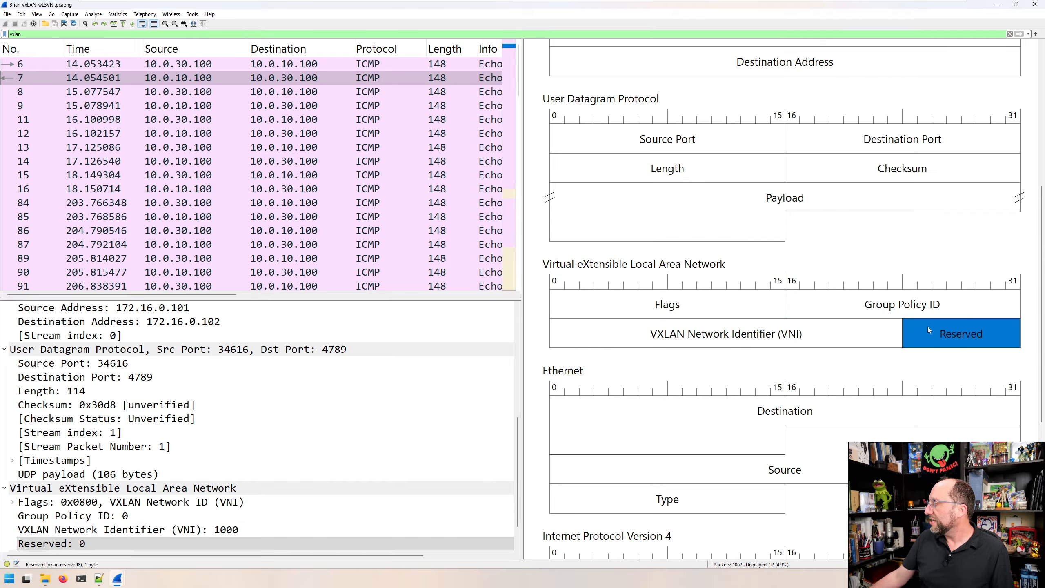
Step: Inspect the inner Ethernet Destination field and view the encapsulated IPv4 and ICMP headers in the packet diagram
scroll(708, 420, "down", 2)
scroll(708, 411, "down", 2)
left_click(711, 289)
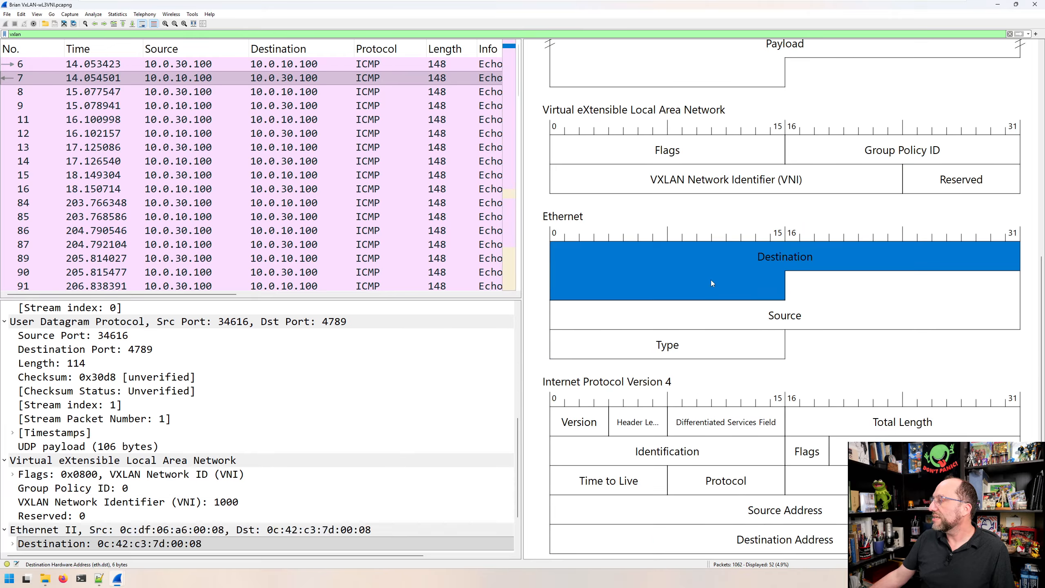
scroll(696, 420, "down", 3)
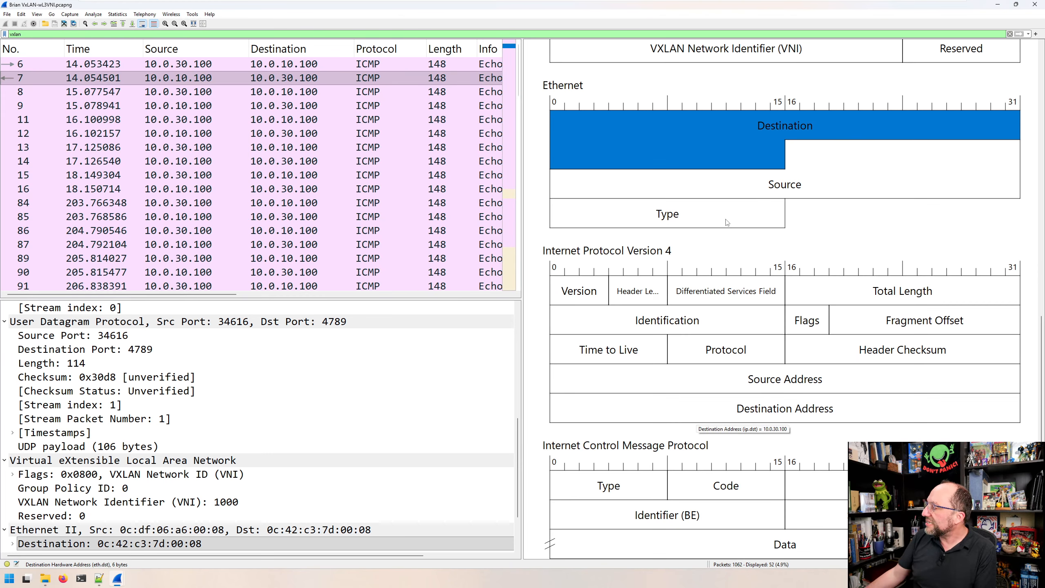
Step: Return to the start of the packet diagram and select the VXLAN Group Policy ID in the packet details
scroll(727, 224, "up", 15)
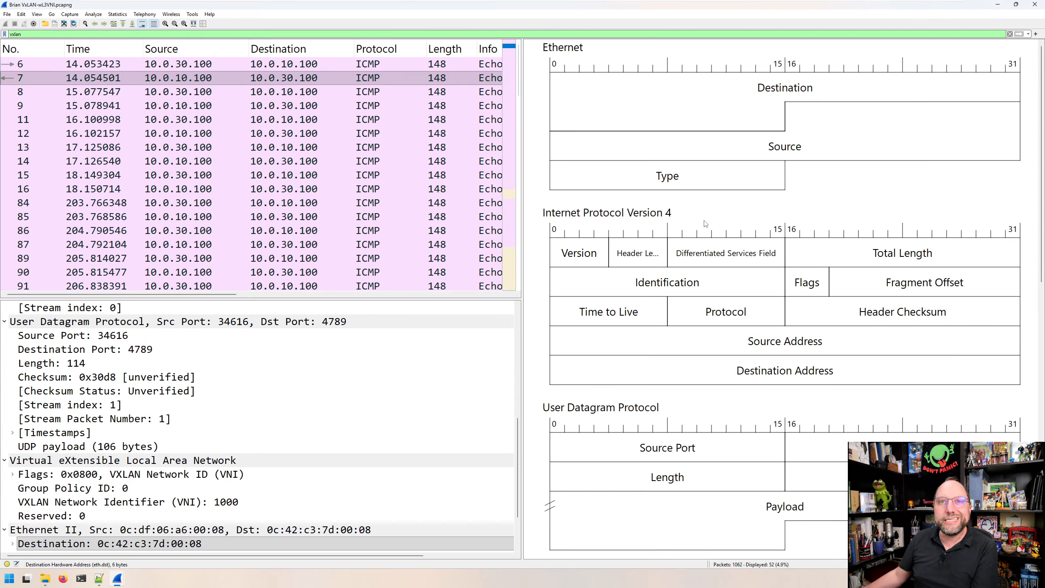
left_click(125, 461)
left_click(128, 486)
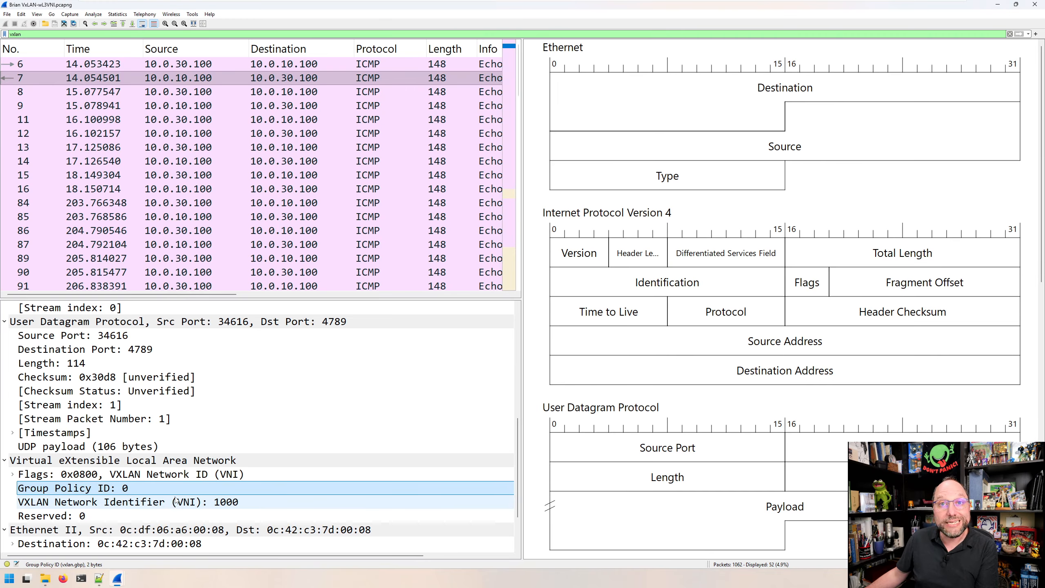
Step: Switch to the SAMBA capture, filter it with tcp.port==445, and select packet 80557
left_click(998, 4)
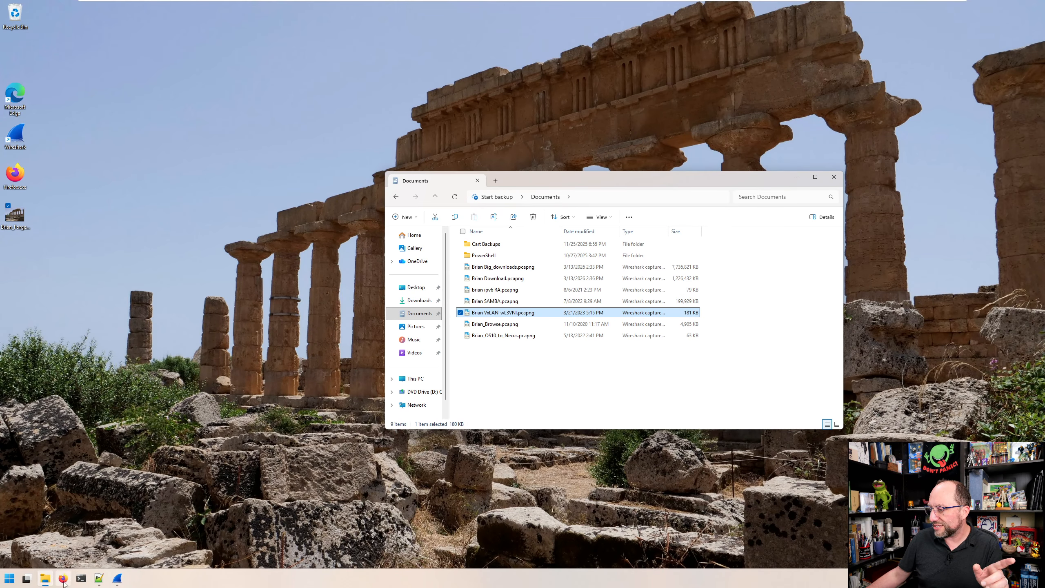
left_click(117, 578)
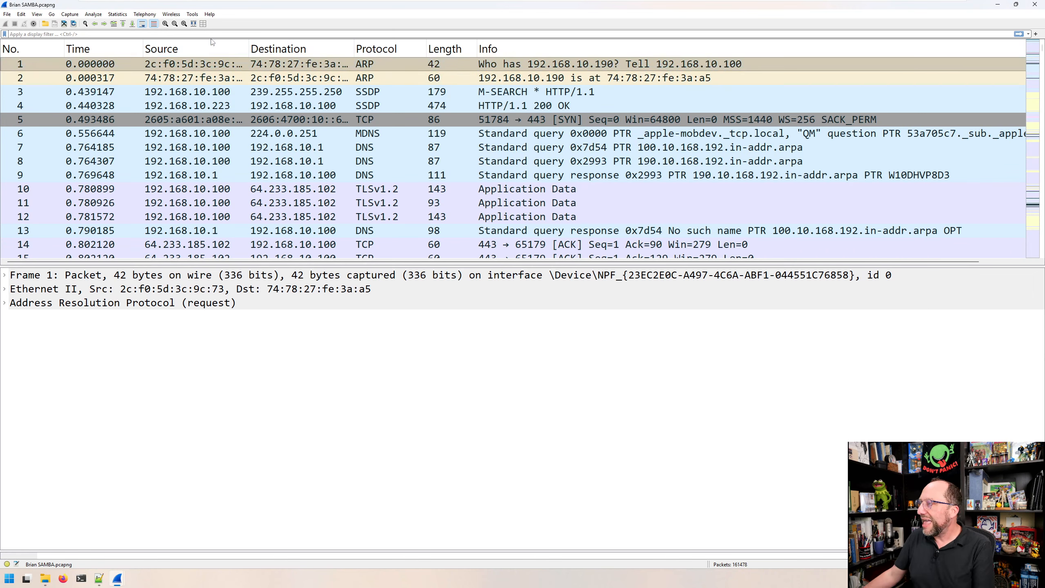
type("tcp.port==445")
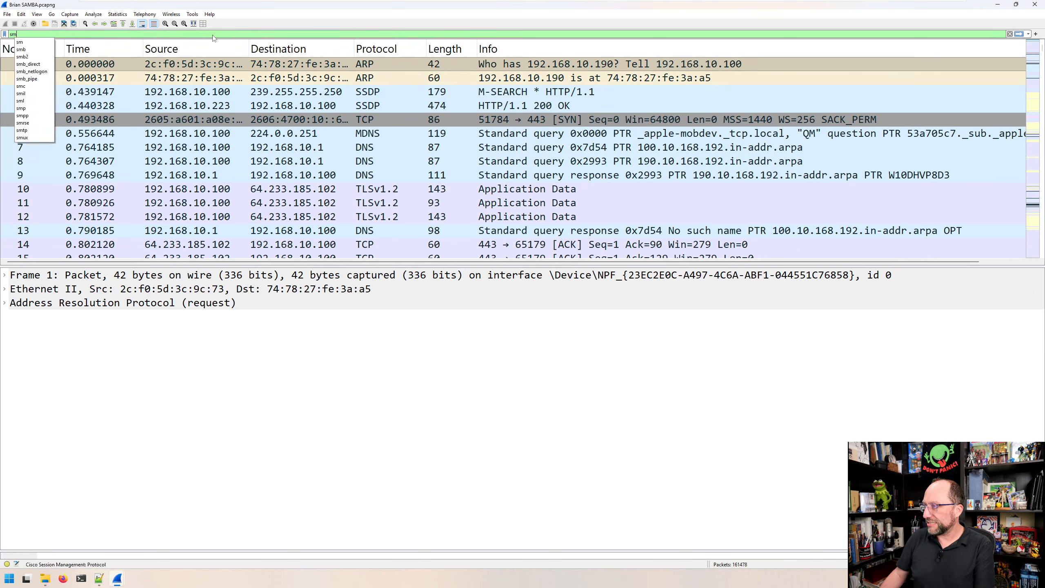
key("Return")
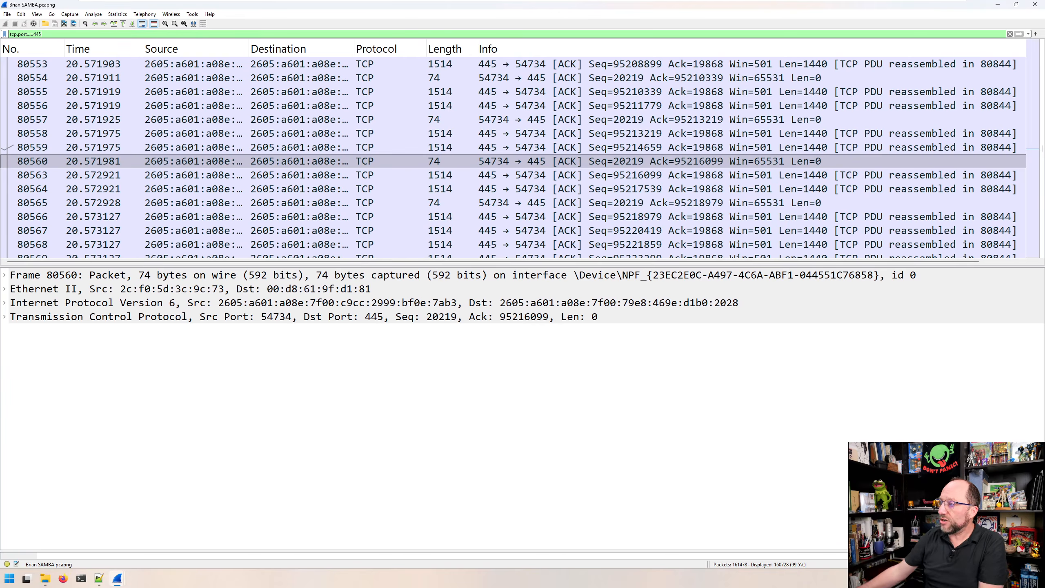
left_click(176, 106)
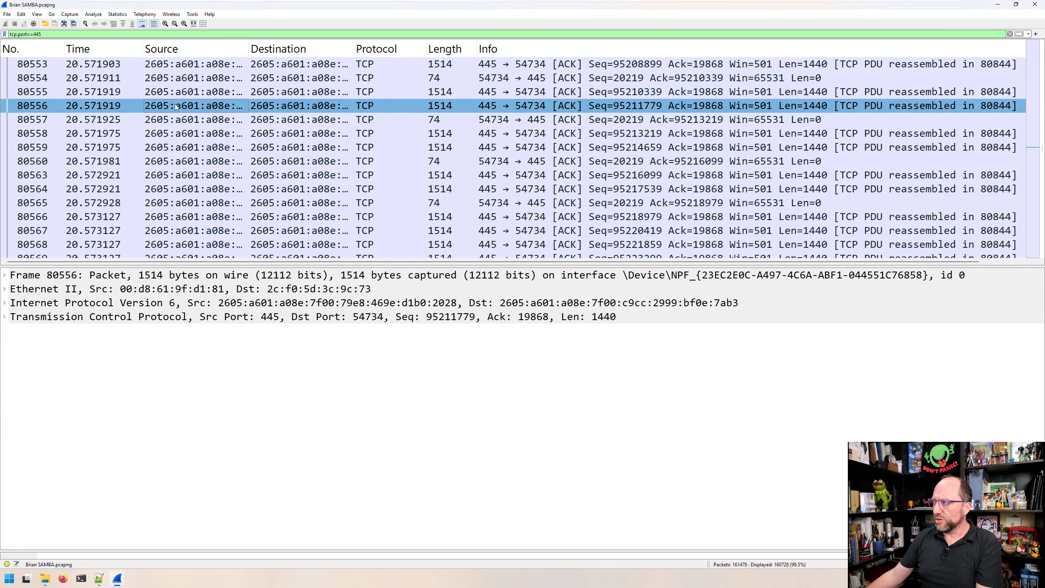
left_click(291, 119)
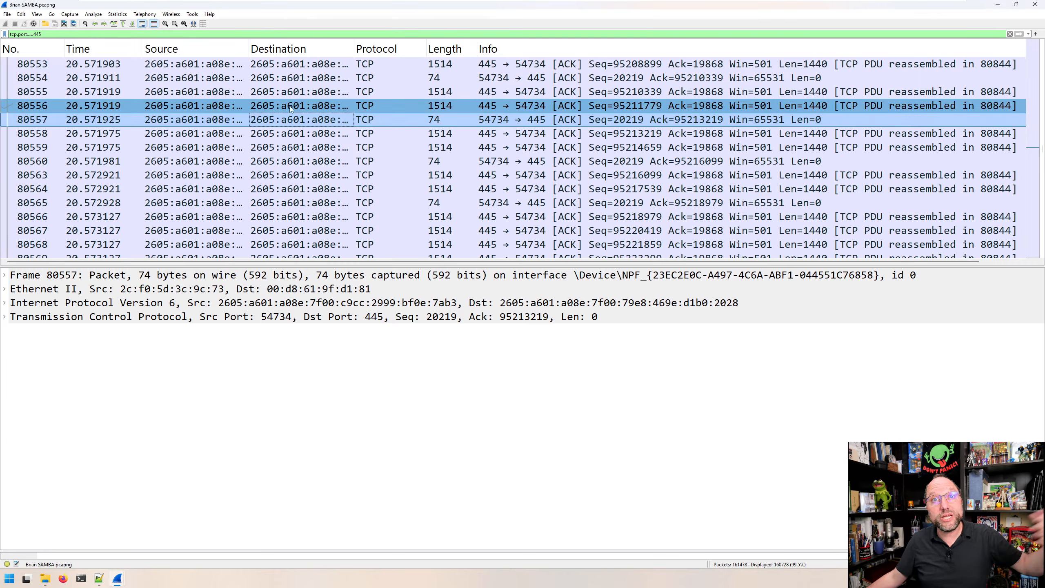
Step: List the capture's exportable SMB objects and select the 100% complete test.avi at packet 1390
left_click(8, 14)
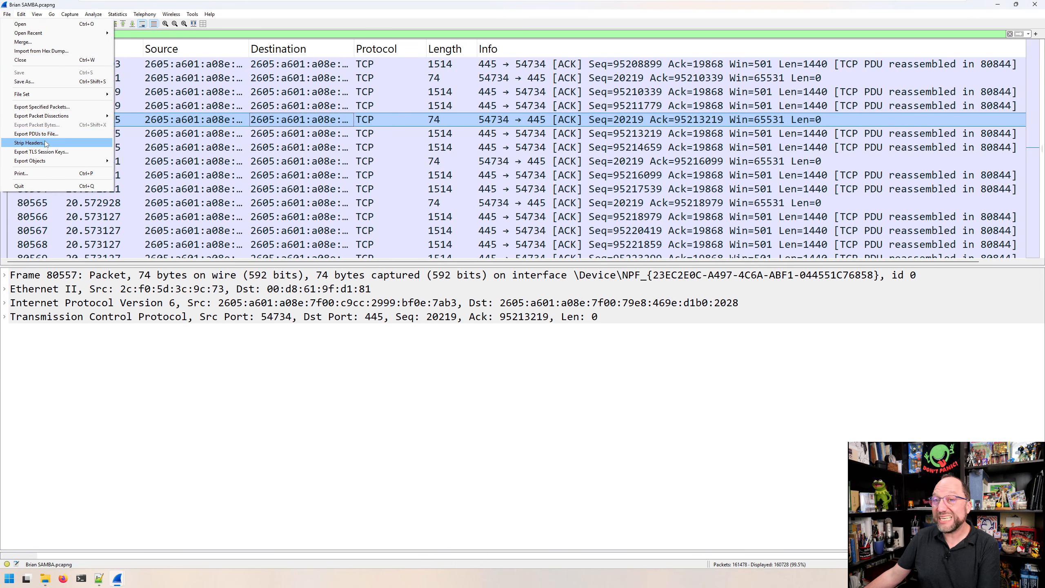
mouse_move(55, 162)
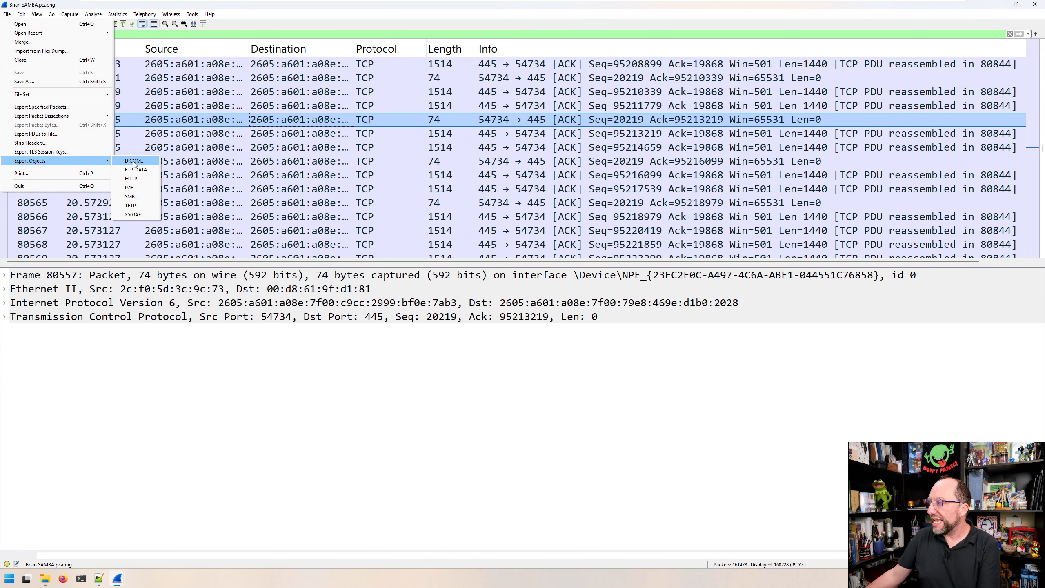
left_click(143, 196)
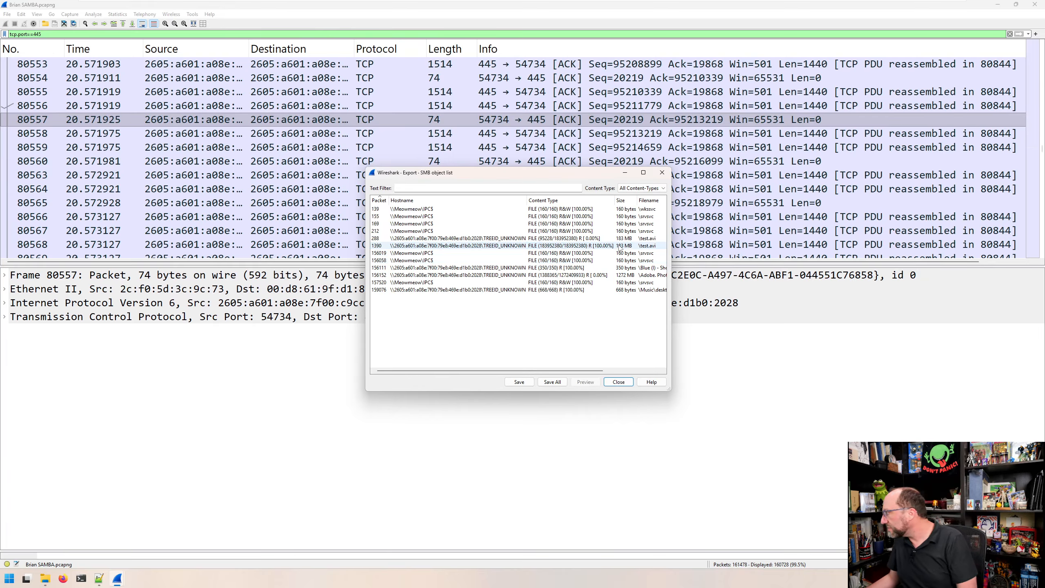
left_click(646, 246)
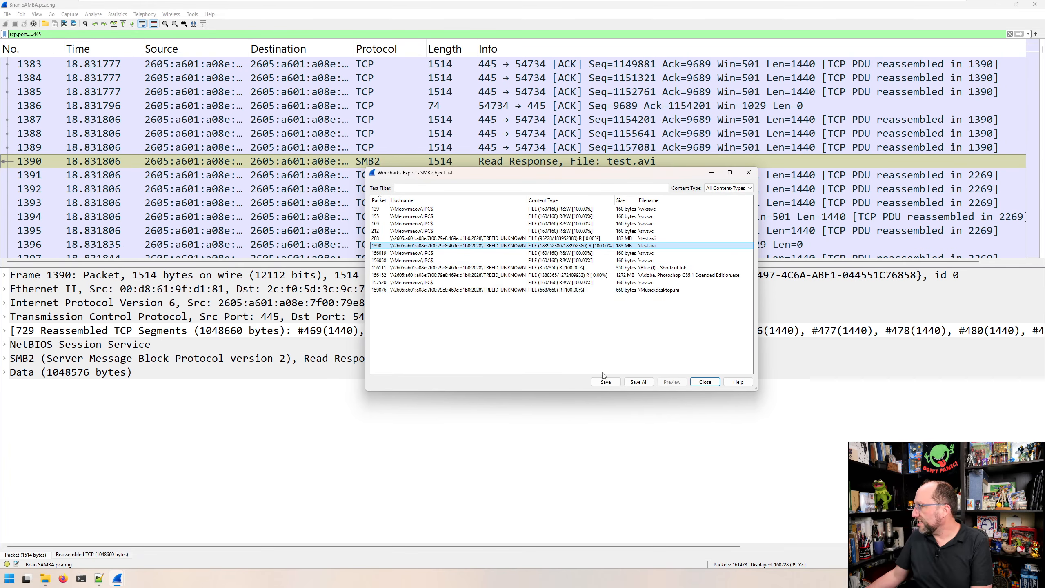
Step: Save the selected SMB object to the Documents folder under the file name test.avi
left_click(605, 382)
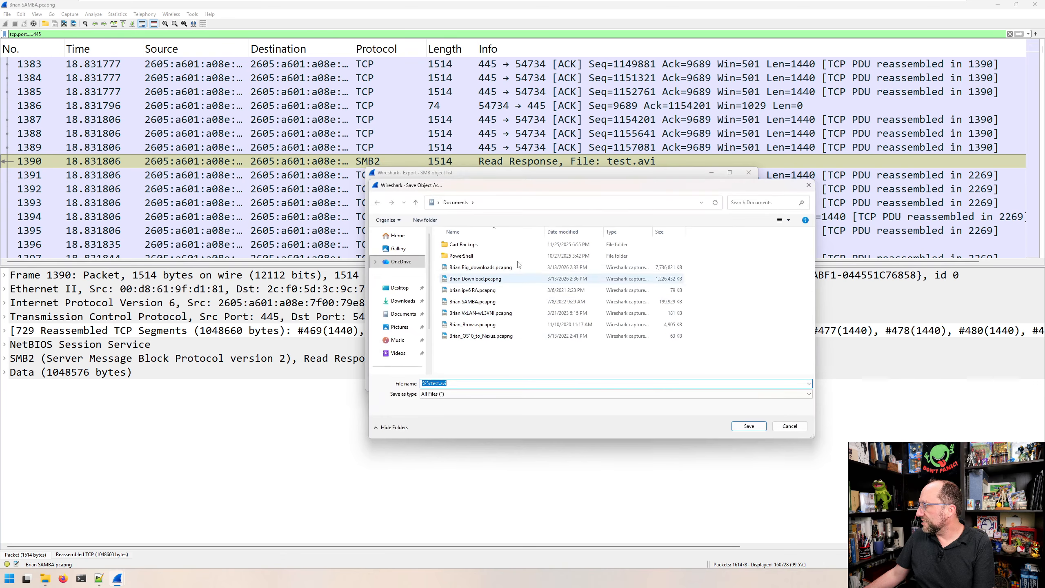
left_click_drag(422, 383, 426, 383)
key("Delete")
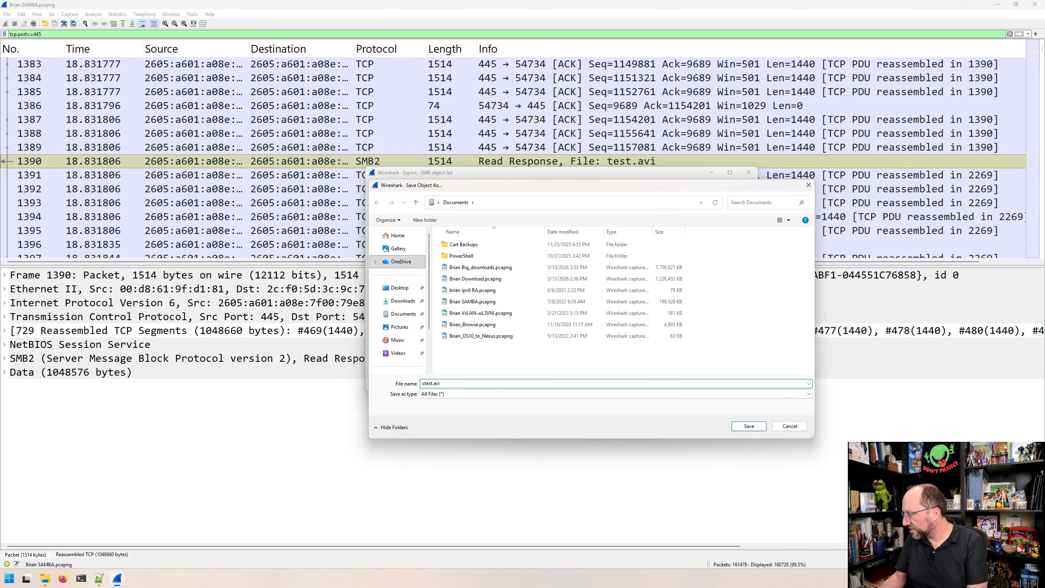
key("Delete")
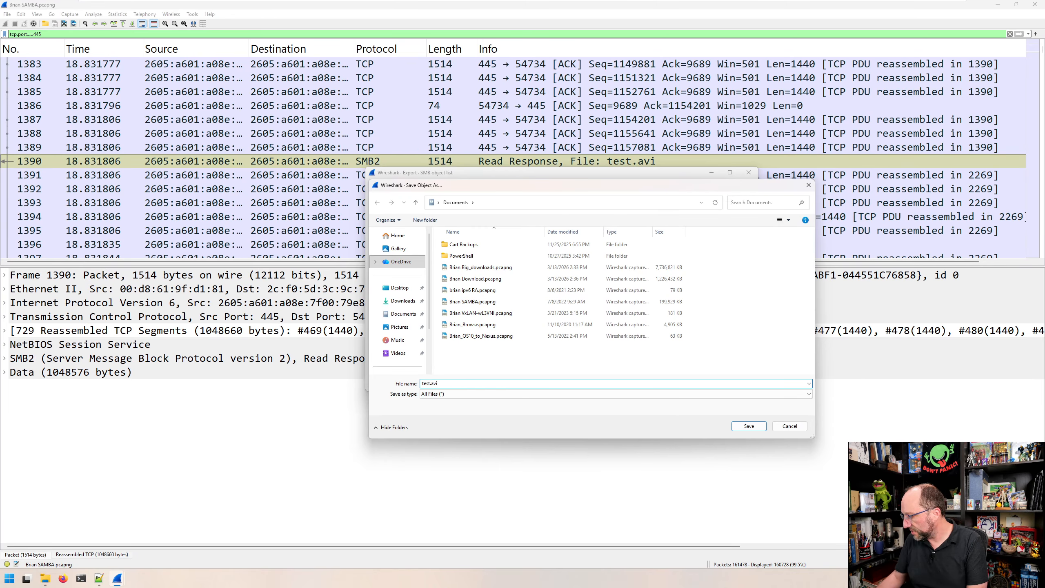
left_click(758, 427)
Step: Switch to File Explorer, play the exported test.avi from Documents in Media Player, and pause it
key("alt+Tab")
double_click(488, 350)
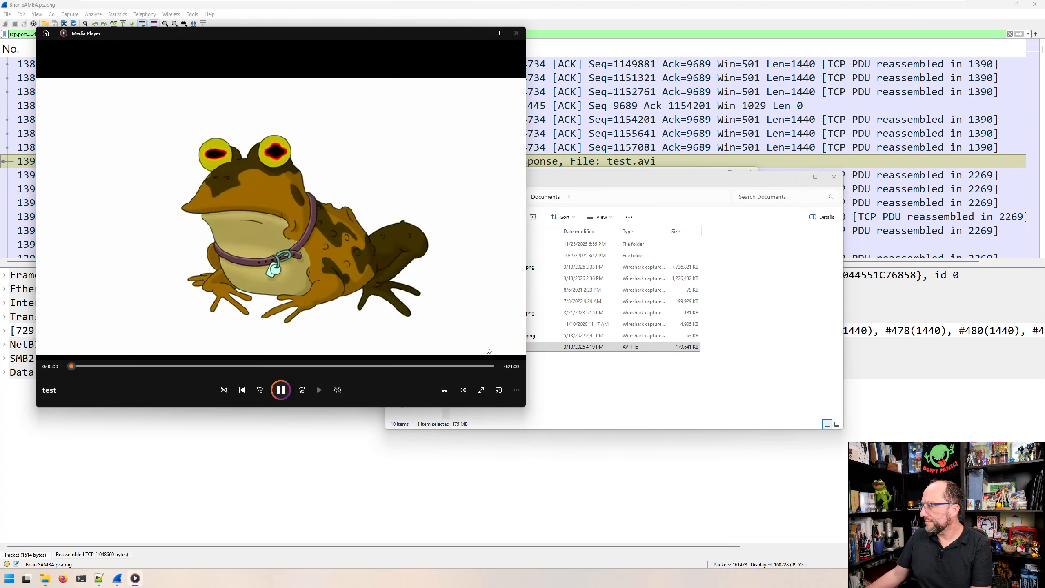
left_click(487, 347)
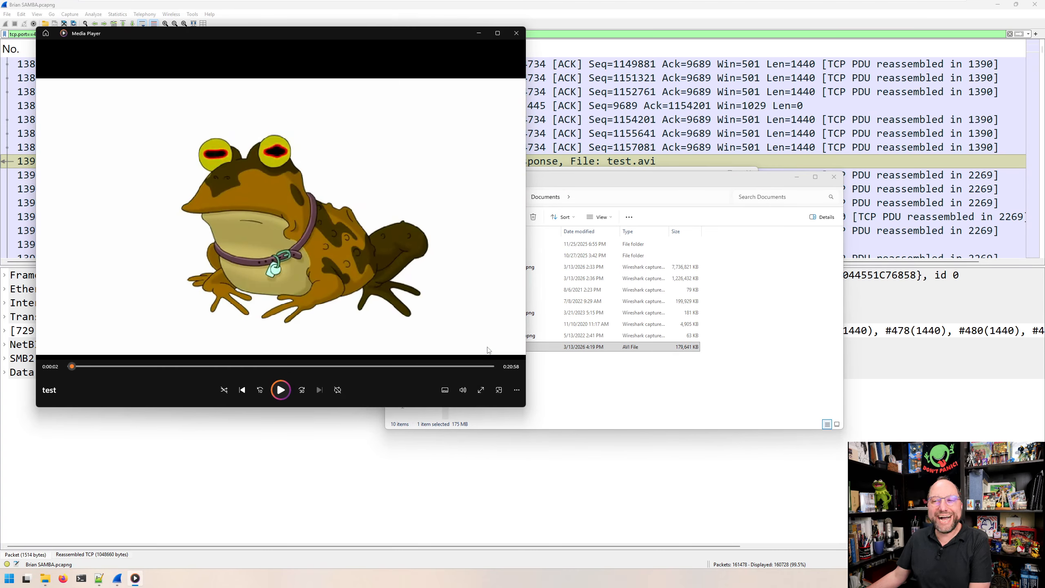